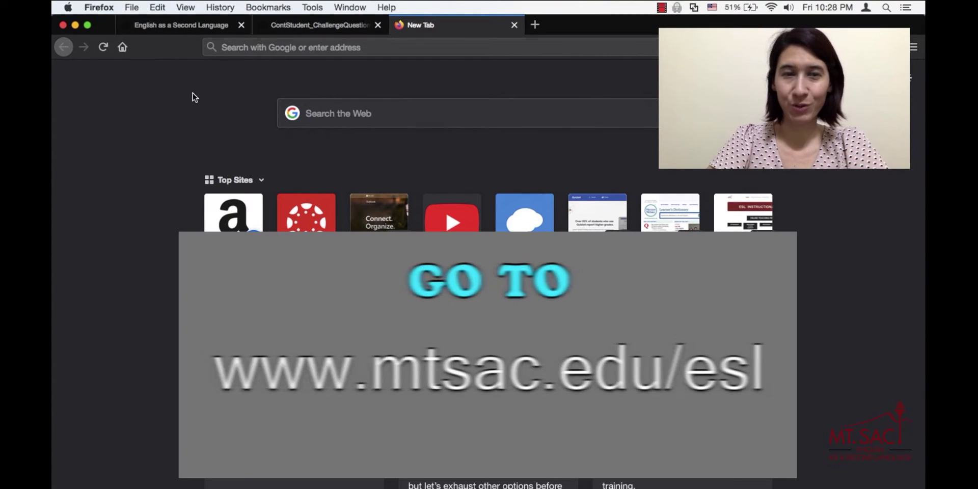
Open a new Firefox tab and put the cursor in its address bar.
{"action": "left_click", "coordinate": [242, 47]}
Enter the address mtsac.edu/esl to load the college's ESL site.
{"action": "type", "text": "mtsac"}
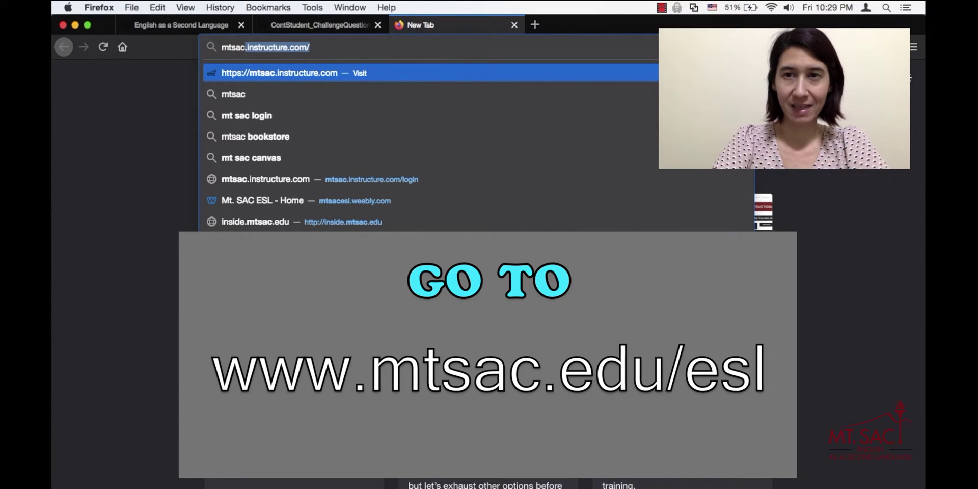
{"action": "type", "text": ".e"}
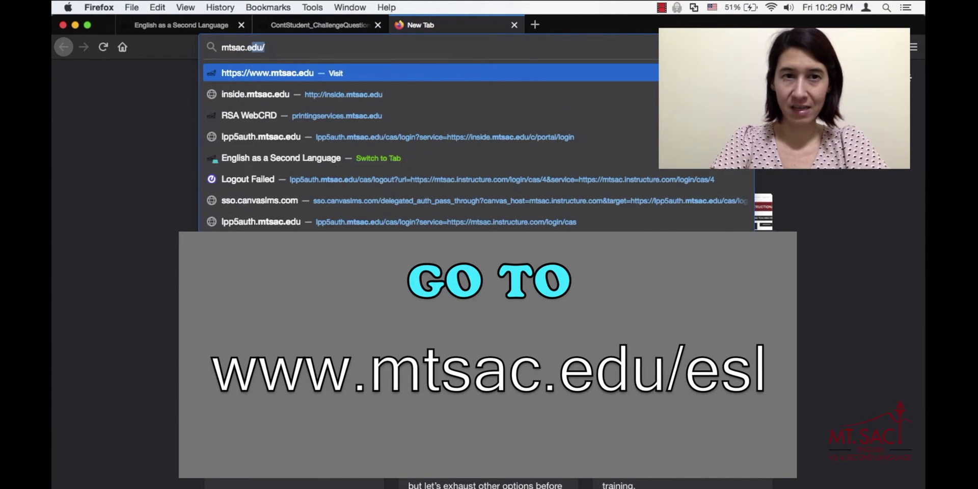
{"action": "type", "text": "du/"}
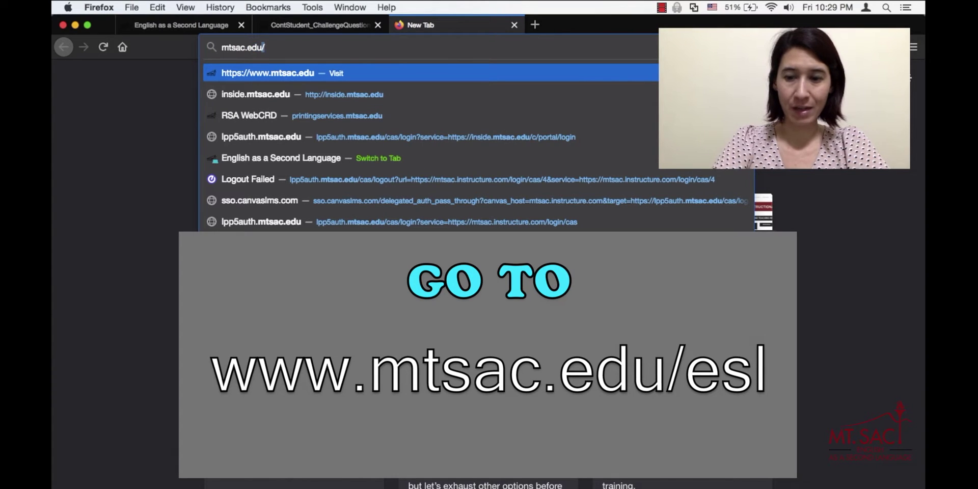
{"action": "type", "text": "esl/"}
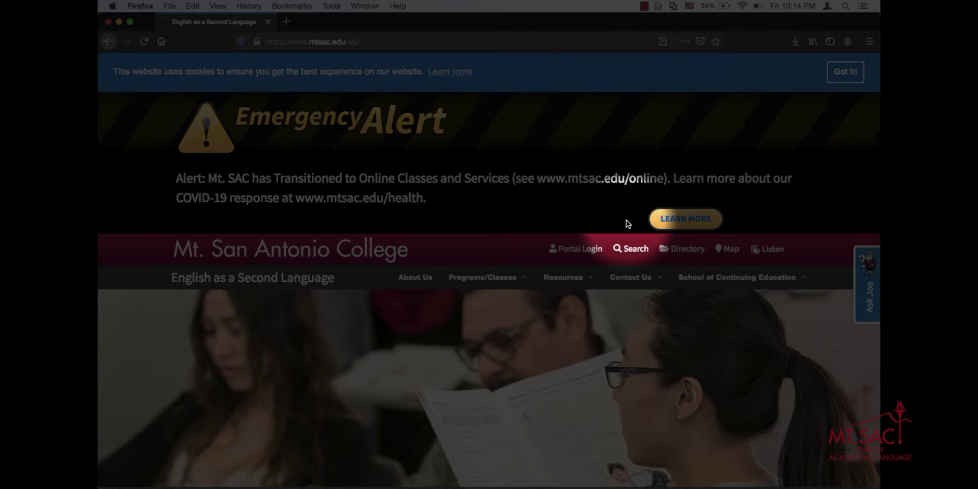
Open the Noncredit Student Account Claim page from the site's Resources menu.
{"action": "left_click", "coordinate": [565, 278]}
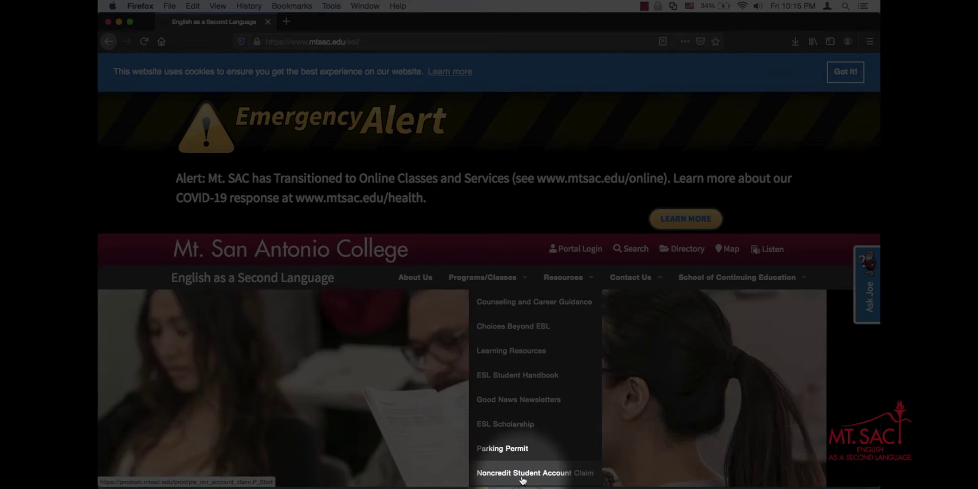
{"action": "left_click", "coordinate": [558, 473]}
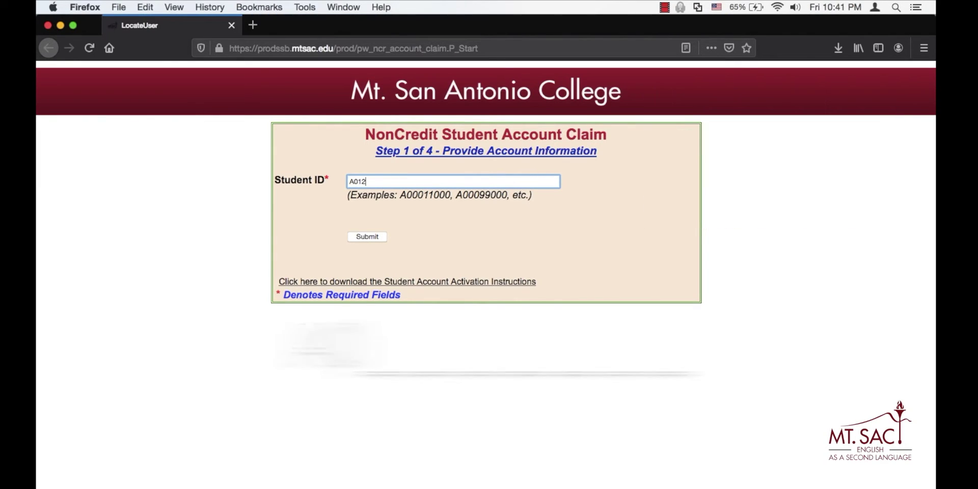
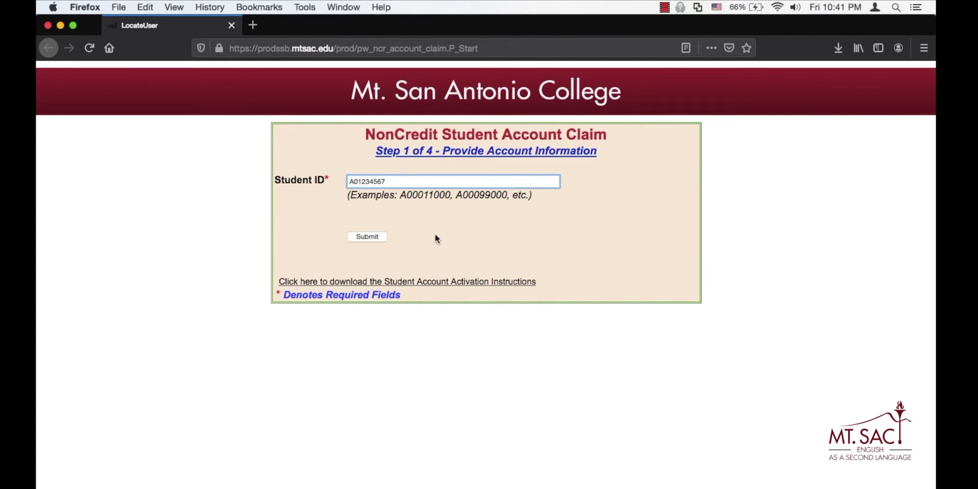
Enter the student ID in the Student ID field and submit it.
{"action": "left_click", "coordinate": [375, 237]}
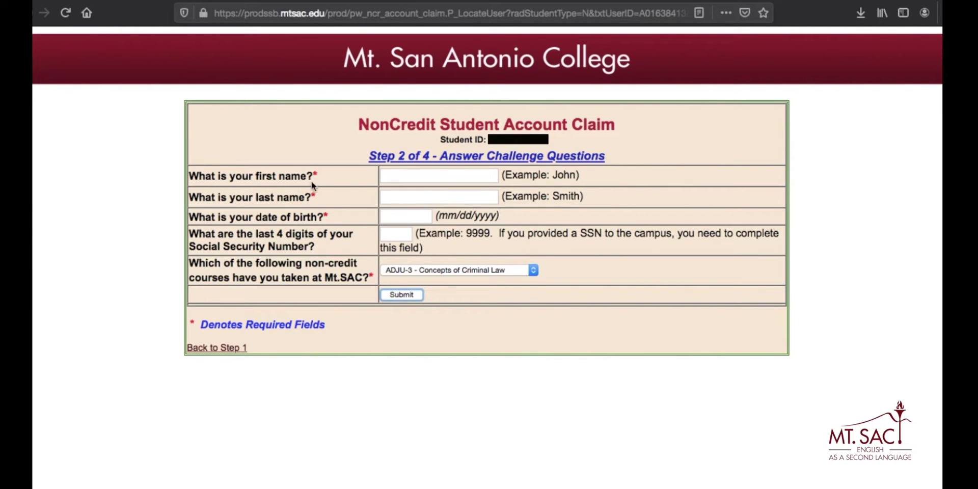
Fill in the student's first name and last name in the Step 2 name fields.
{"action": "left_click", "coordinate": [403, 176]}
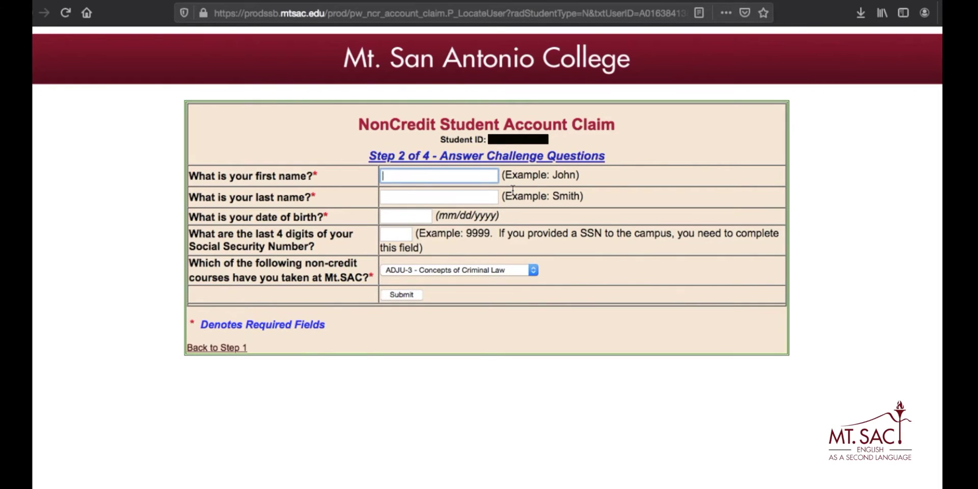
{"action": "left_click", "coordinate": [397, 199]}
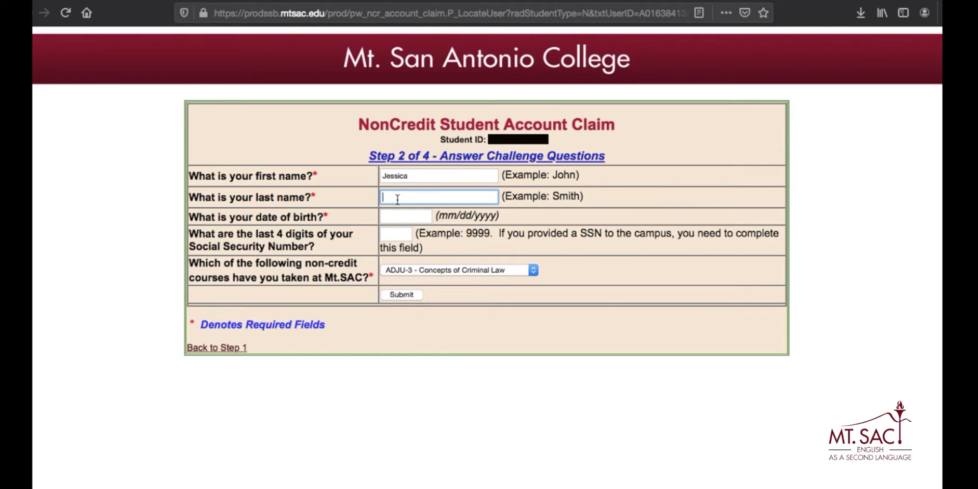
{"action": "left_click", "coordinate": [394, 217]}
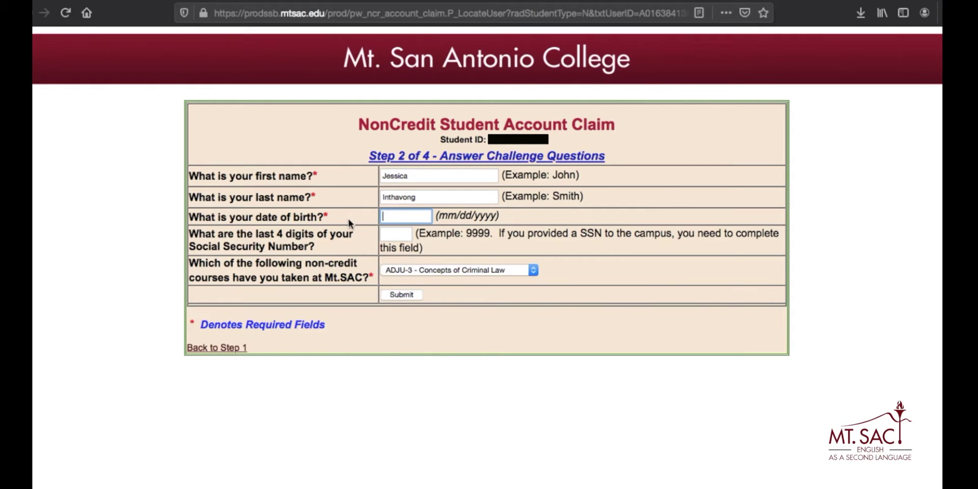
Type the student's date of birth in MM/DD/YYYY format, correcting mistyped digits.
{"action": "key", "text": "BackSpace"}
{"action": "key", "text": "BackSpace"}
{"action": "key", "text": "BackSpace"}
{"action": "key", "text": "BackSpace"}
{"action": "key", "text": "BackSpace"}
{"action": "left_click", "coordinate": [395, 234]}
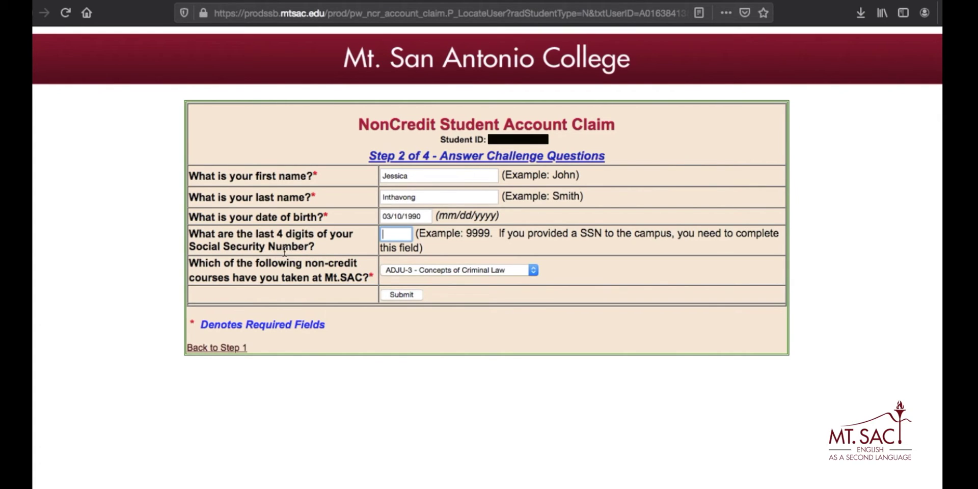
Enter the last four Social Security digits, re-entering them once after clearing.
{"action": "type", "text": "9999"}
{"action": "key", "text": "BackSpace"}
{"action": "key", "text": "BackSpace"}
{"action": "key", "text": "BackSpace"}
{"action": "key", "text": "BackSpace"}
{"action": "left_click", "coordinate": [384, 233]}
{"action": "type", "text": "9999"}
{"action": "left_click", "coordinate": [468, 271]}
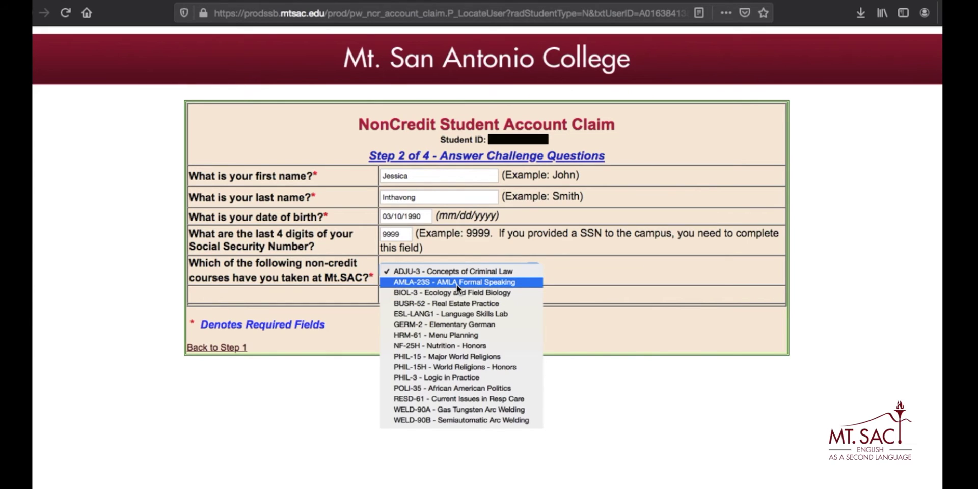
Change the course answer from AMLA-23S to ESL-LANG1 - Language Skills Lab.
{"action": "left_click", "coordinate": [456, 284]}
{"action": "left_click", "coordinate": [457, 270]}
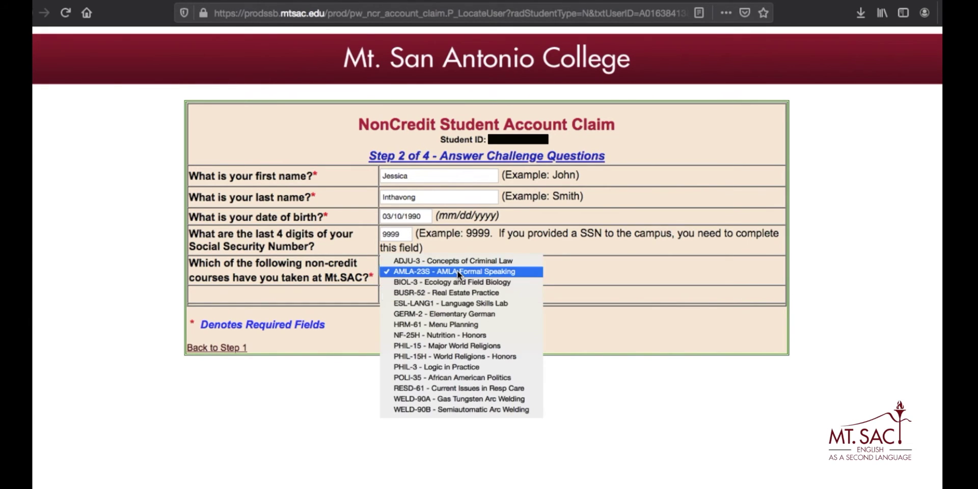
{"action": "left_click", "coordinate": [463, 303]}
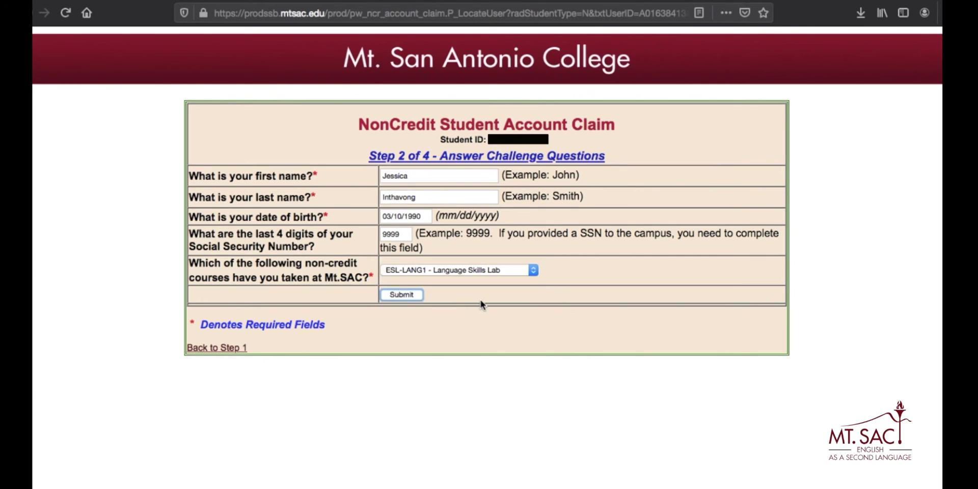
{"action": "left_click", "coordinate": [476, 271]}
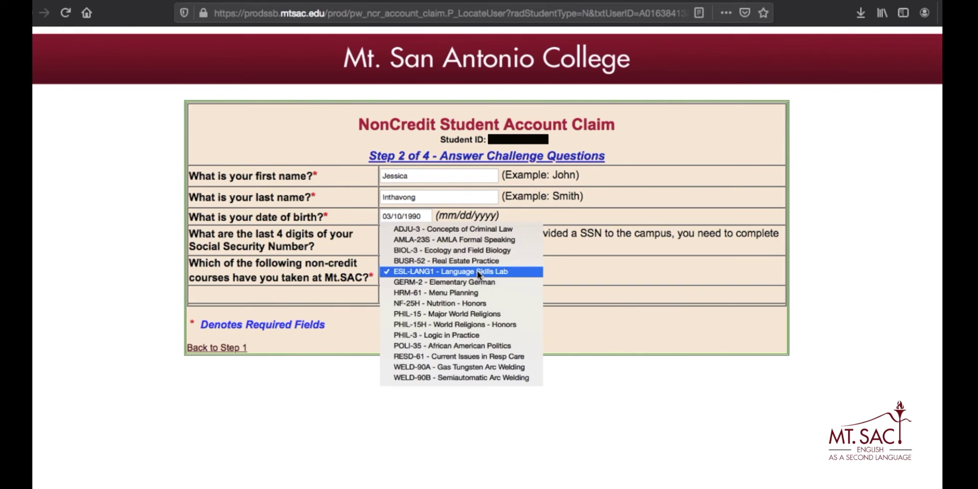